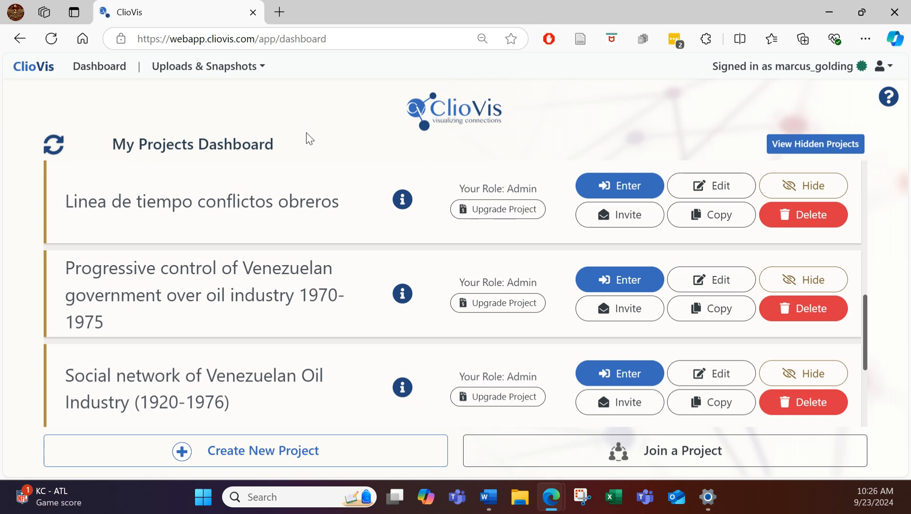
- Open the "Tutoriales y demostraciones" project from the projects dashboard
scroll(310, 220, "down", 3)
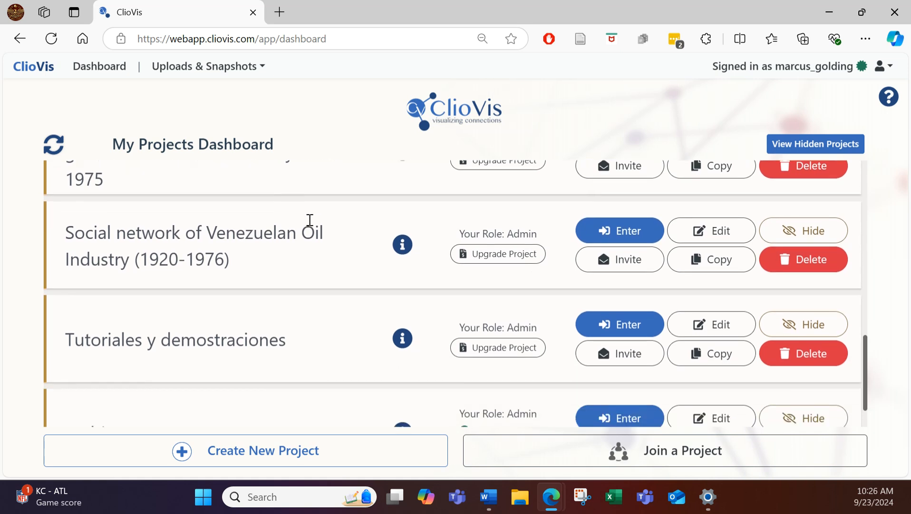
scroll(309, 220, "down", 1)
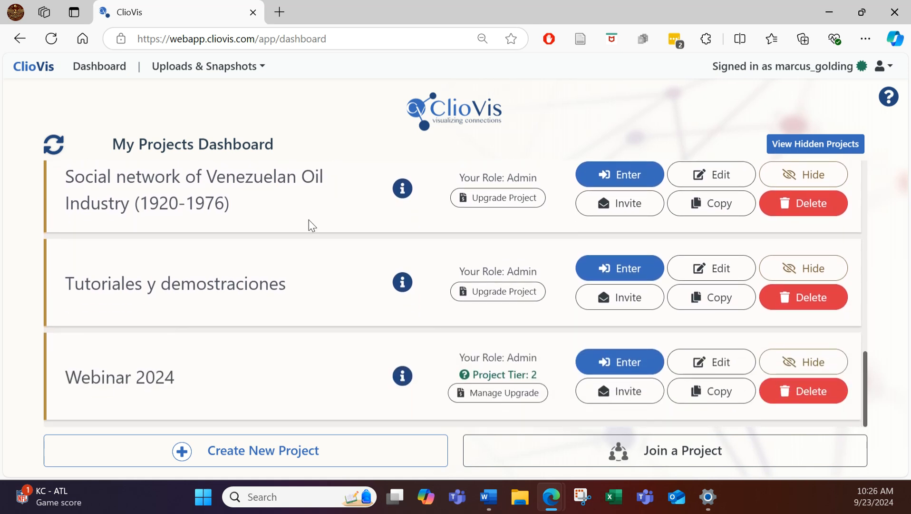
left_click(629, 274)
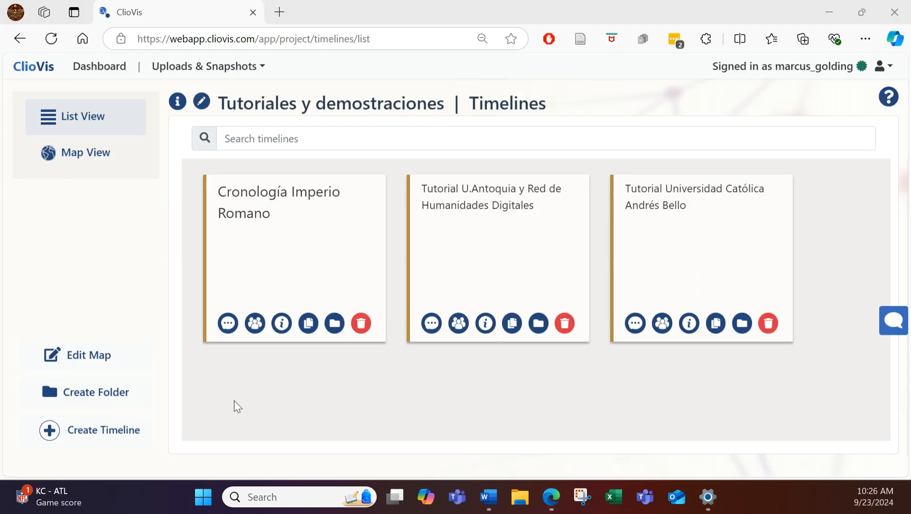
- Create a timeline named "The Cold War in Latin America" with the map pin set to None
left_click(100, 436)
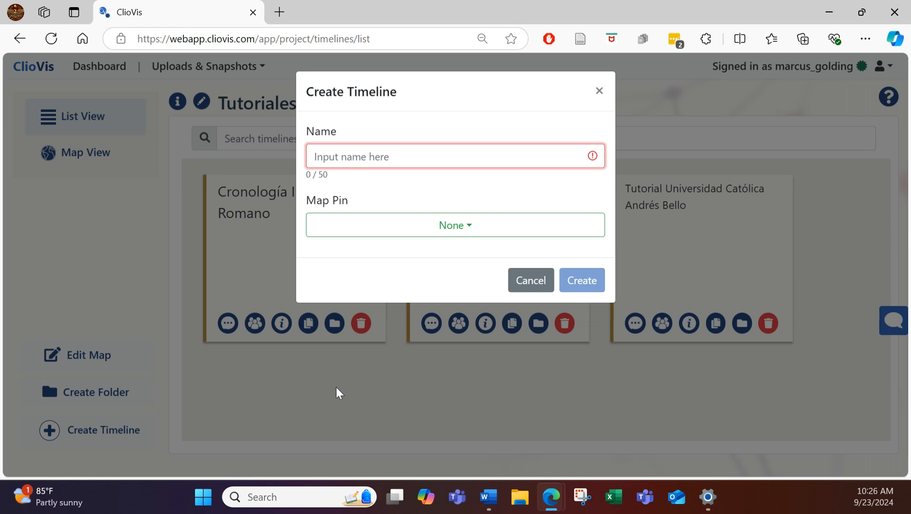
type("The Cold W")
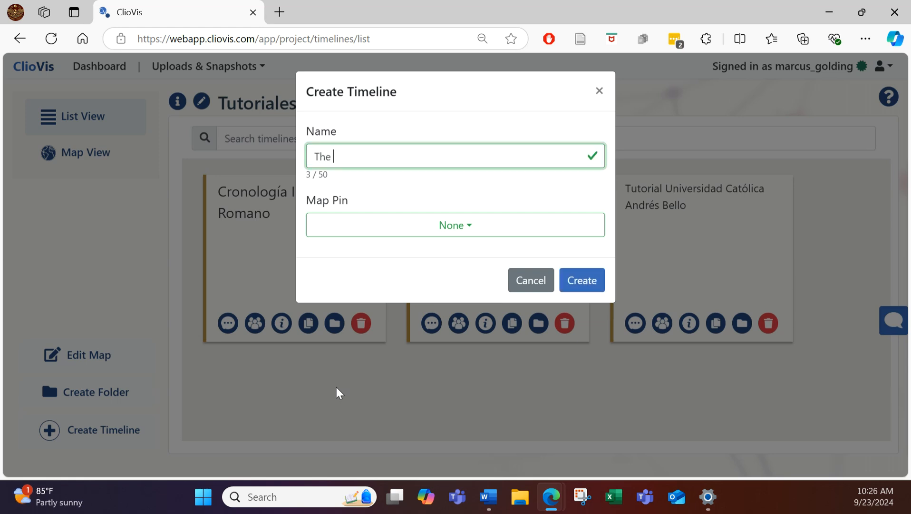
key("BackSpace")
key("BackSpace")
key("BackSpace")
key("BackSpace")
type("d War in Latin America")
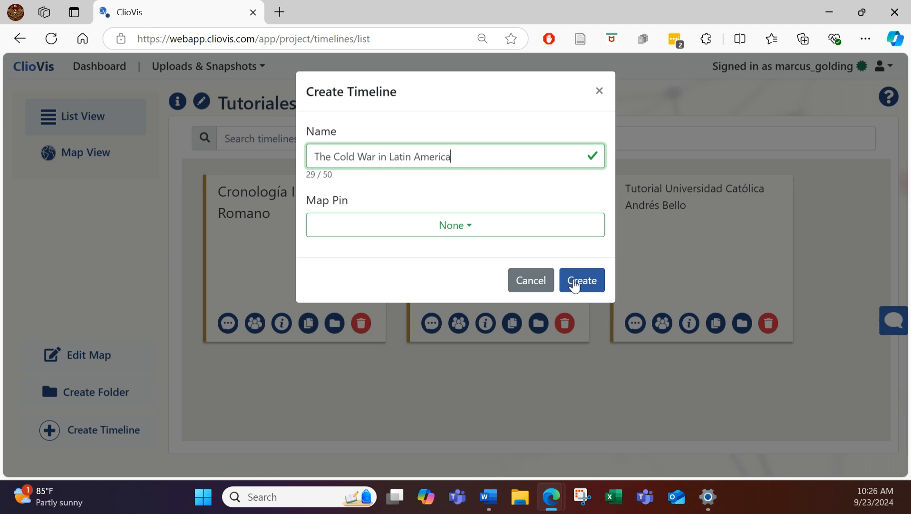
left_click(454, 233)
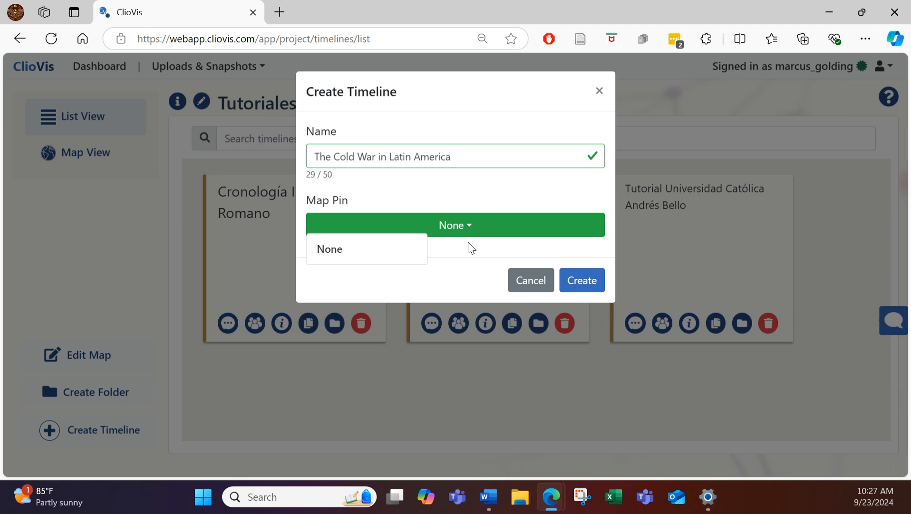
left_click(399, 257)
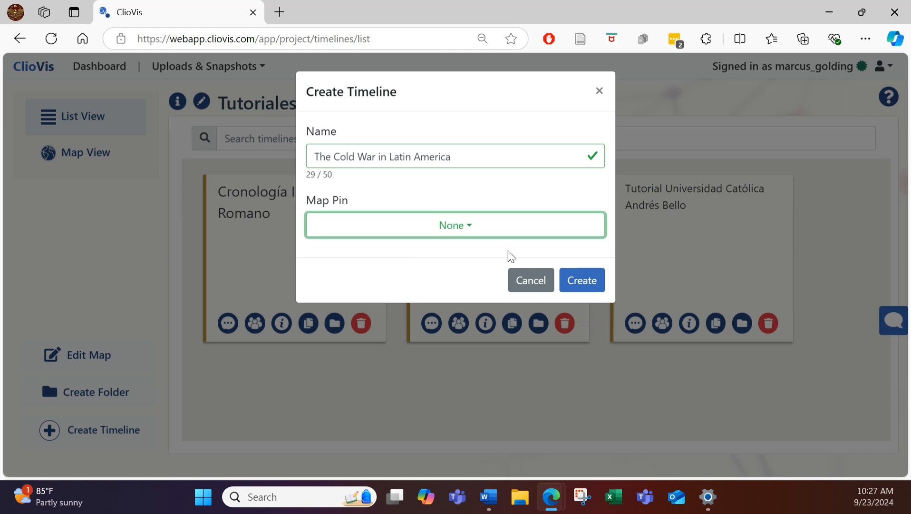
left_click(590, 280)
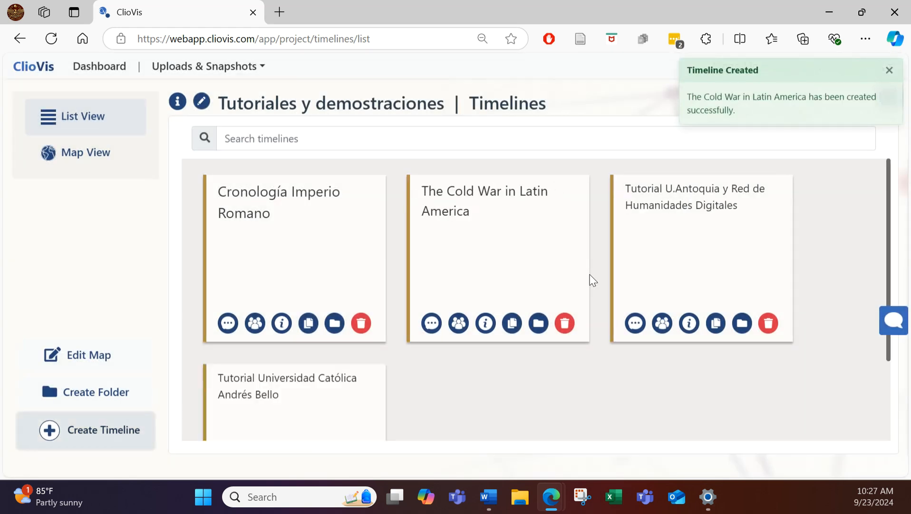
- Open the "The Cold War in Latin America" timeline from the project's timeline list
scroll(586, 328, "down", 3)
scroll(586, 335, "up", 3)
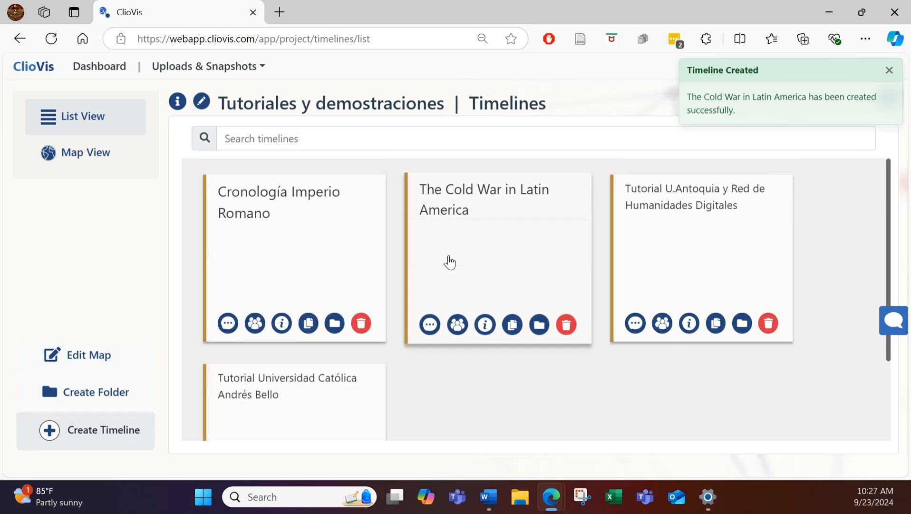
left_click(449, 262)
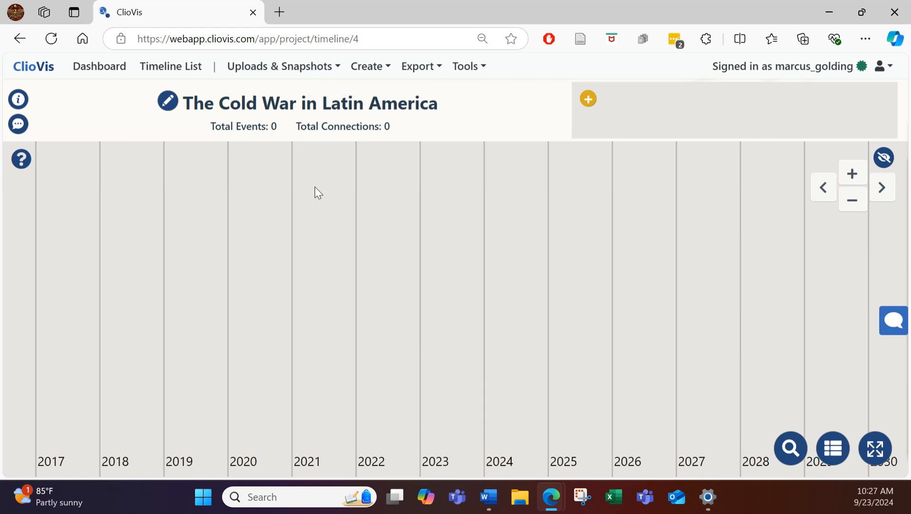
- Create a new era on the timeline and name it "Cold War"
left_click(387, 71)
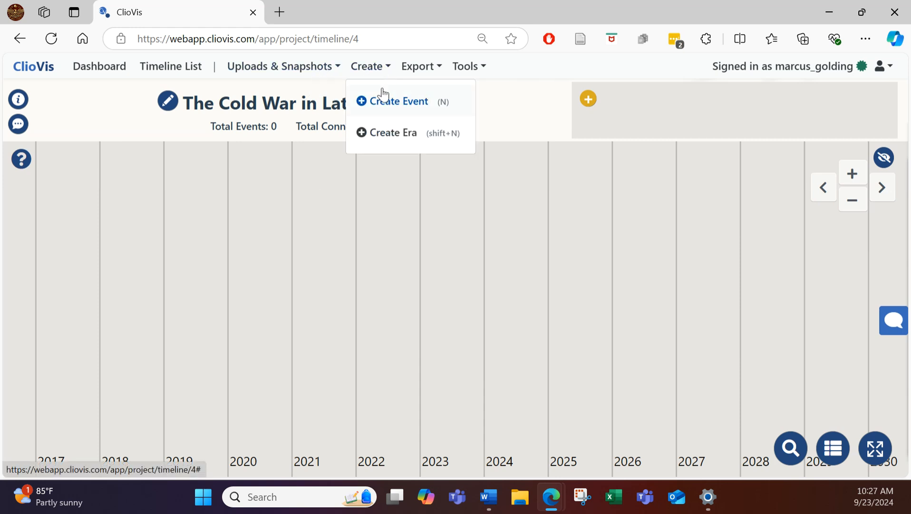
left_click(401, 142)
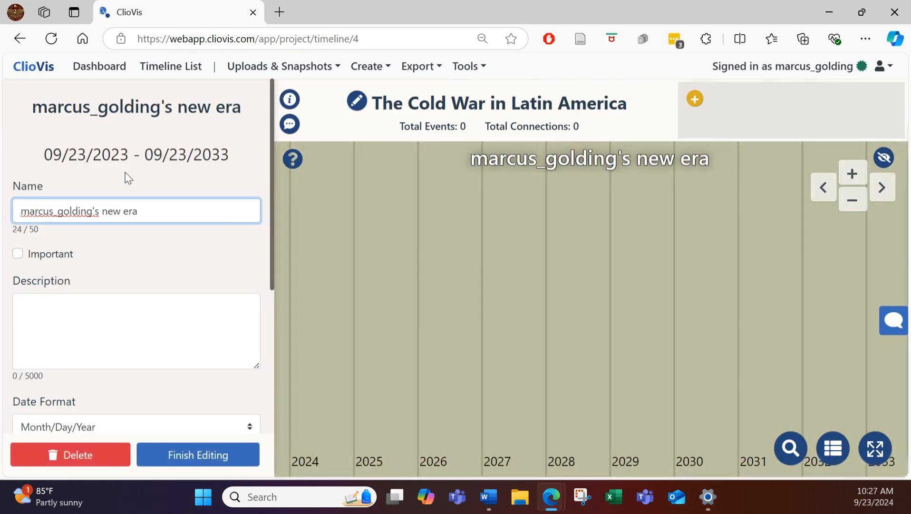
triple_click(160, 208)
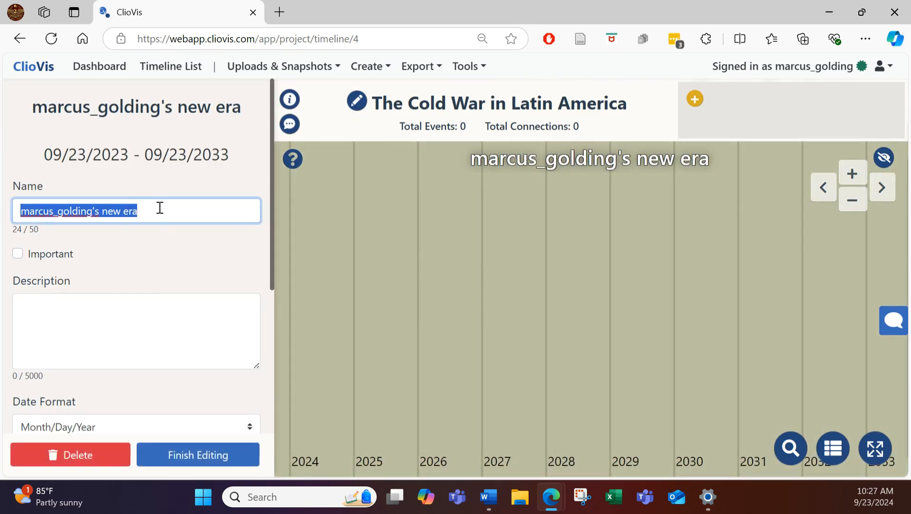
key("BackSpace")
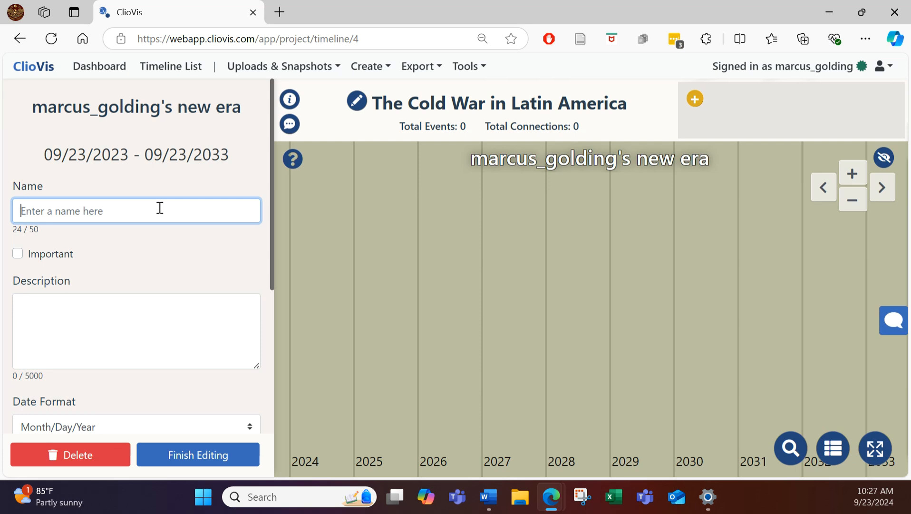
type("1")
key("BackSpace")
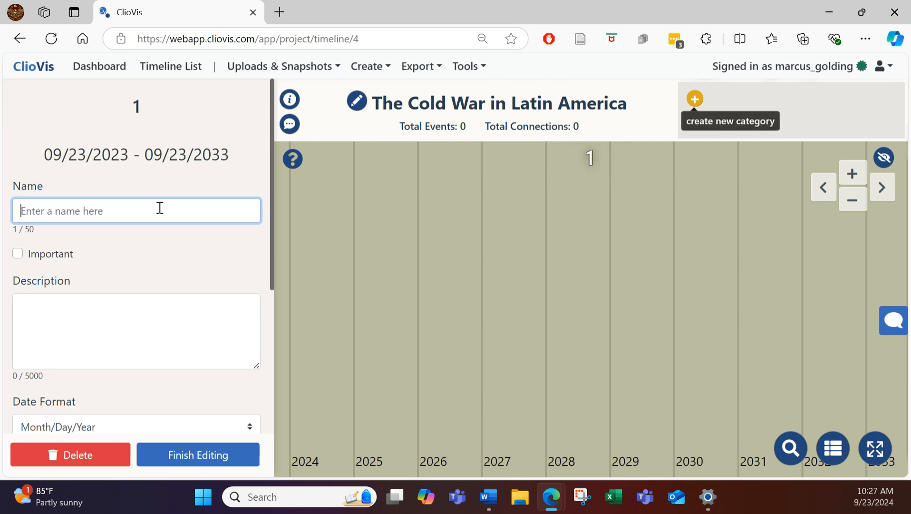
type("Cold War")
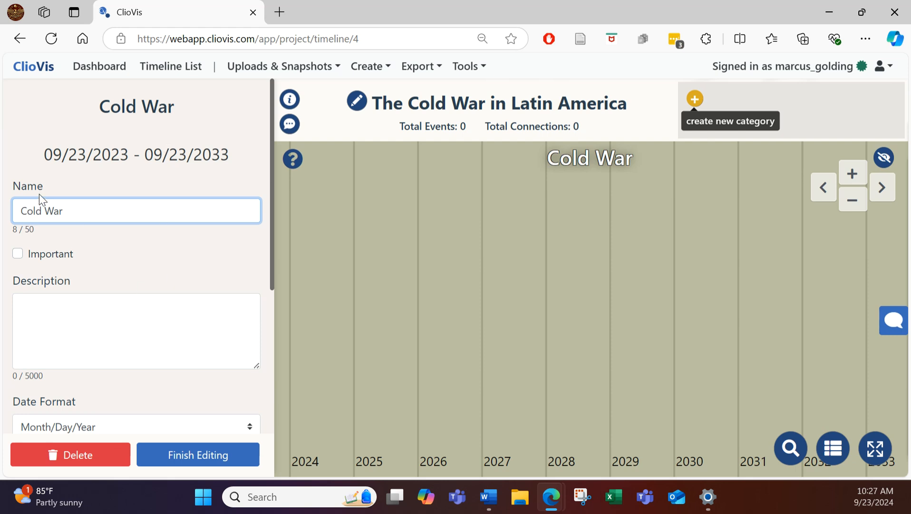
- Describe the era as "It started after the end of WWII and ended with the end of the Soviet Union"
left_click(85, 299)
scroll(123, 213, "down", 1)
type("It ende")
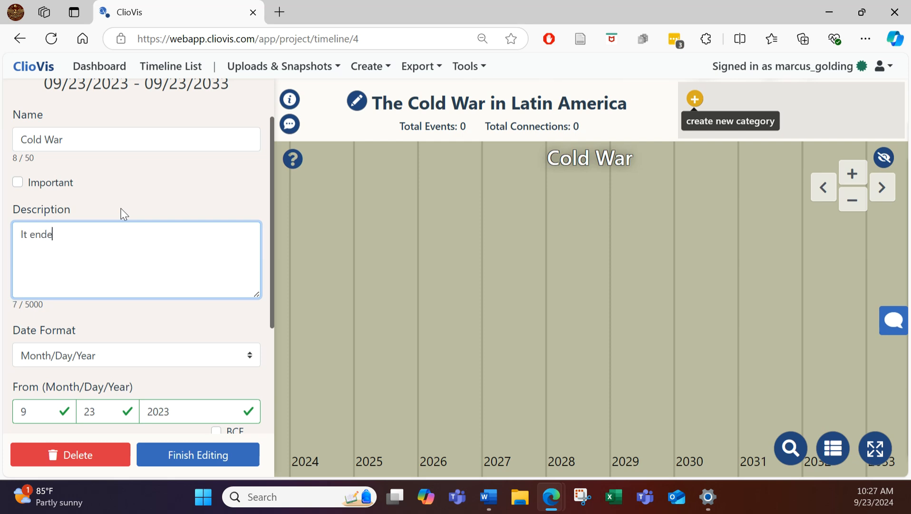
key("BackSpace")
key("BackSpace")
key("BackSpace")
key("BackSpace")
type("started after the end of WWII and")
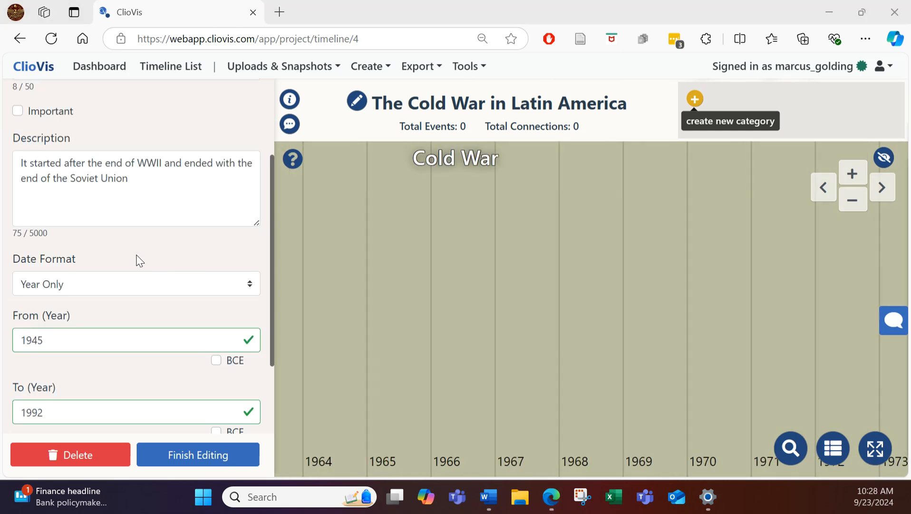
- Review the Cold War era's name, description and years, and check the available date format options
scroll(137, 258, "up", 2)
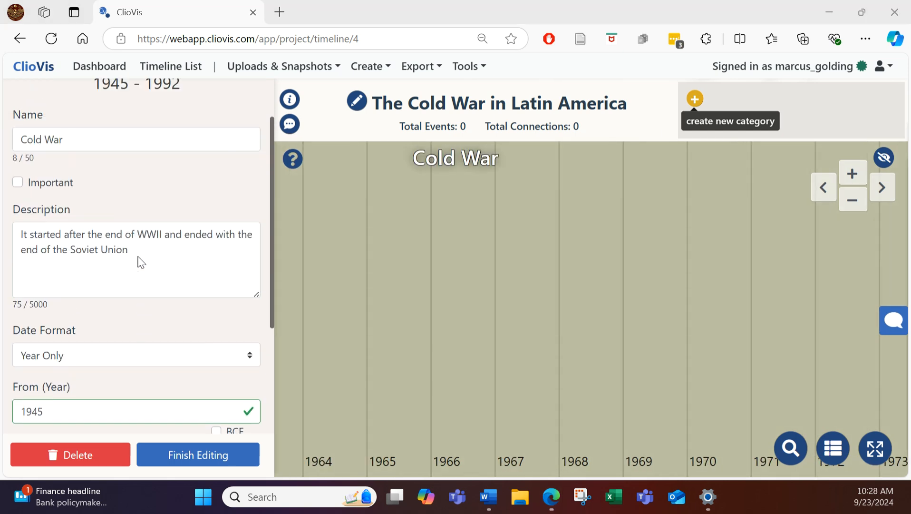
scroll(138, 273, "up", 2)
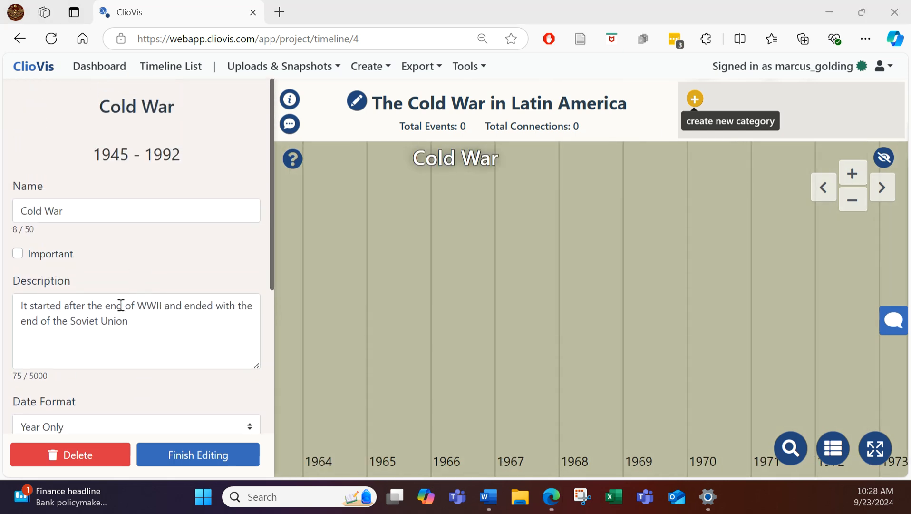
scroll(143, 329, "down", 2)
scroll(138, 228, "down", 2)
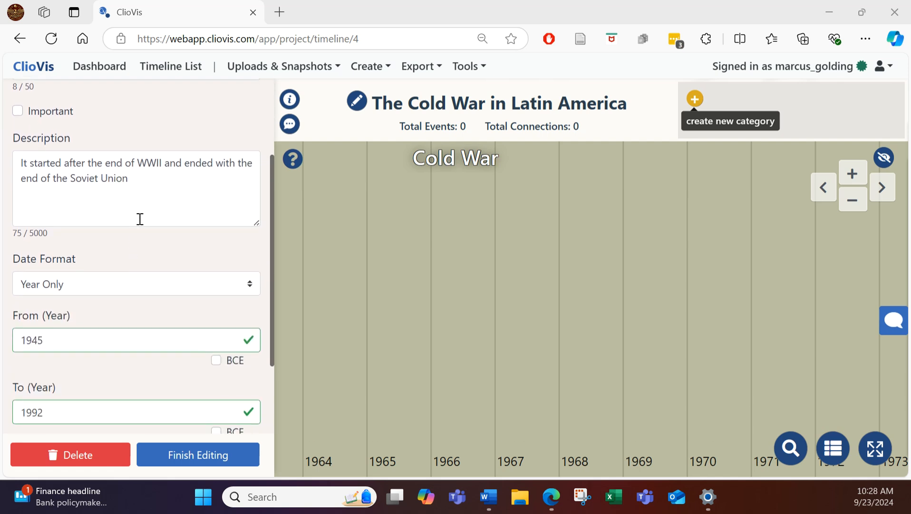
scroll(143, 239, "down", 2)
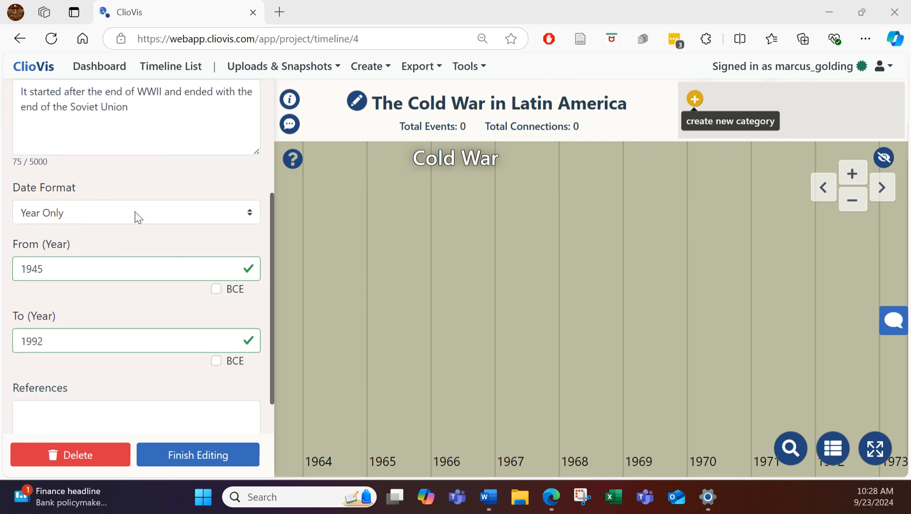
left_click(138, 217)
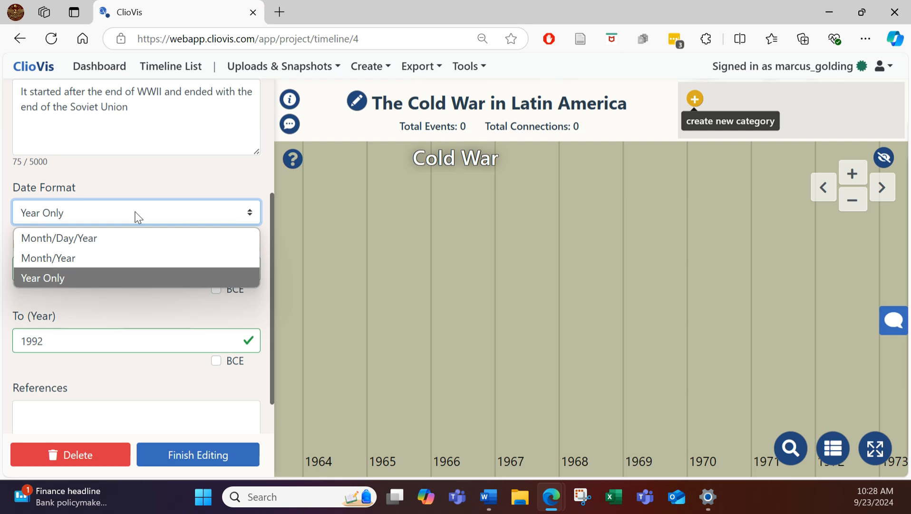
left_click(138, 217)
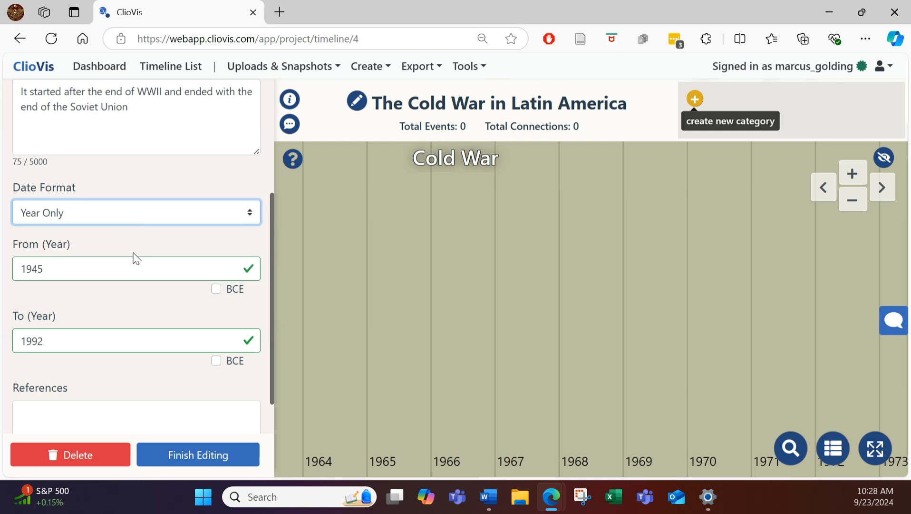
- Color the Cold War era in the lightest blue shade, finish editing and close its details
scroll(134, 256, "down", 3)
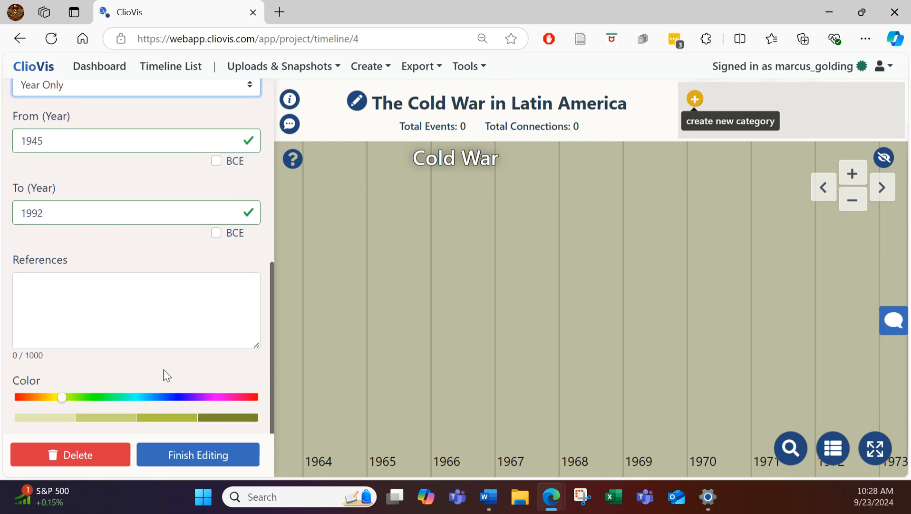
left_click(169, 398)
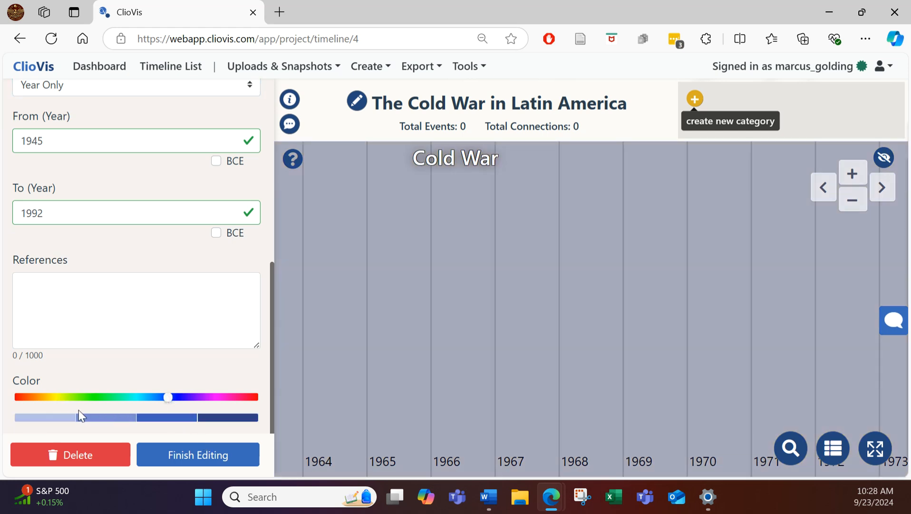
left_click(55, 419)
left_click(199, 455)
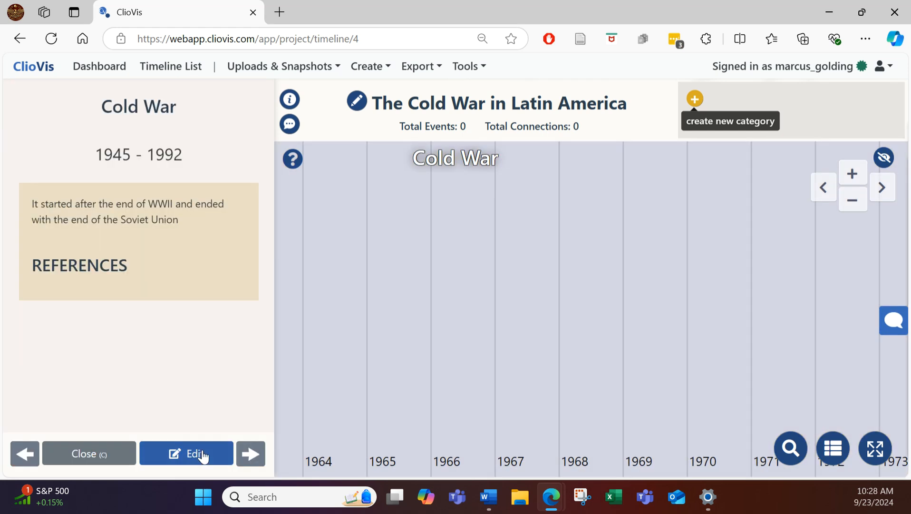
left_click(90, 456)
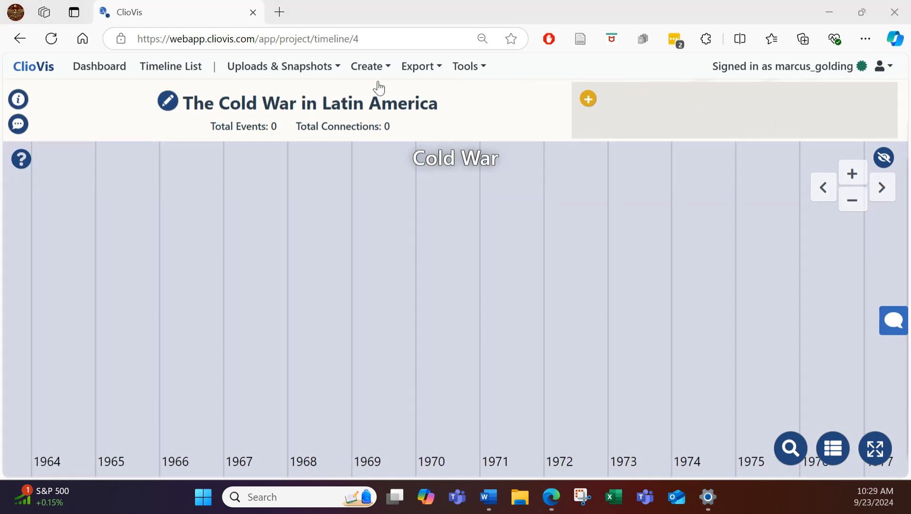
- Add a new event to the Cold War timeline
left_click(383, 69)
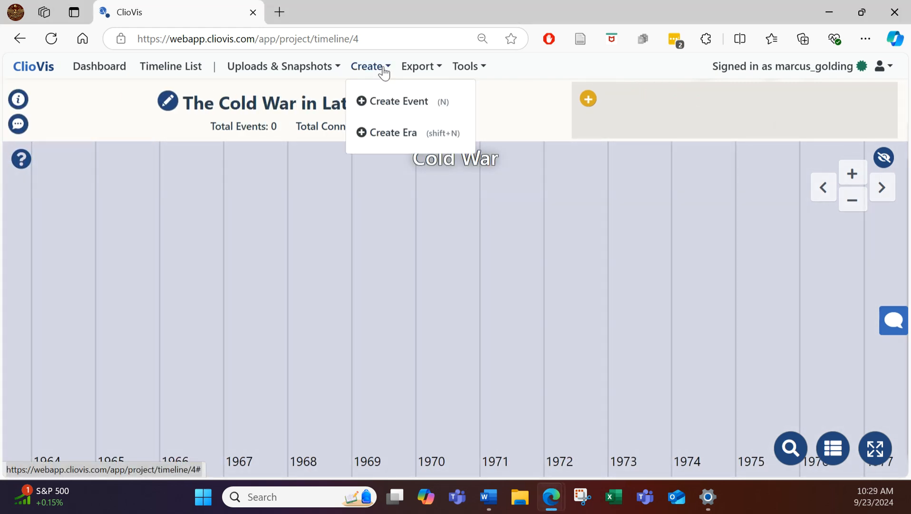
left_click(389, 102)
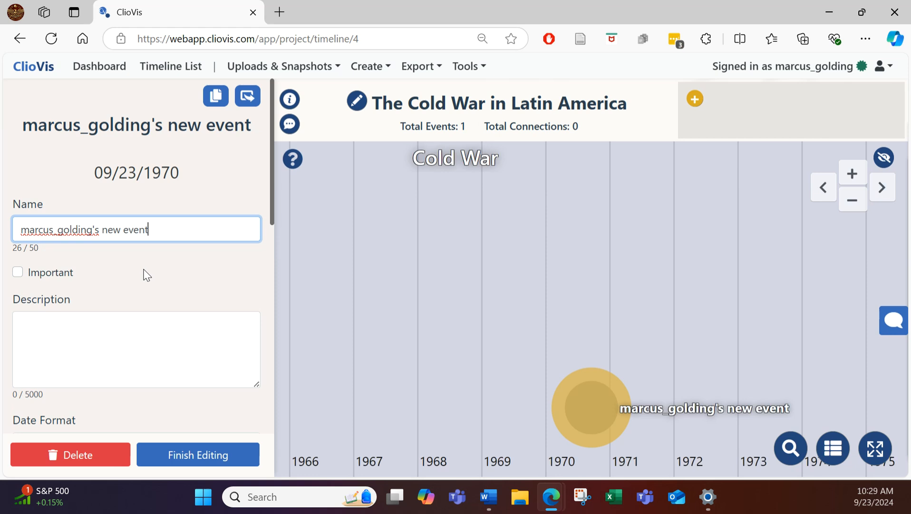
scroll(147, 268, "down", 2)
scroll(148, 268, "up", 2)
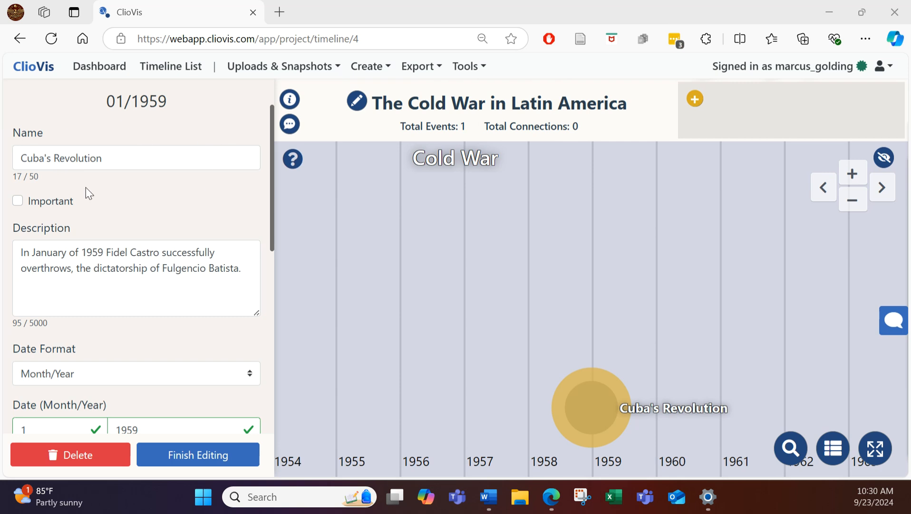
- Examine the Cuba's Revolution event's fields for date, duration, image, caption, video, audio, references and category
scroll(173, 224, "down", 2)
scroll(122, 171, "down", 4)
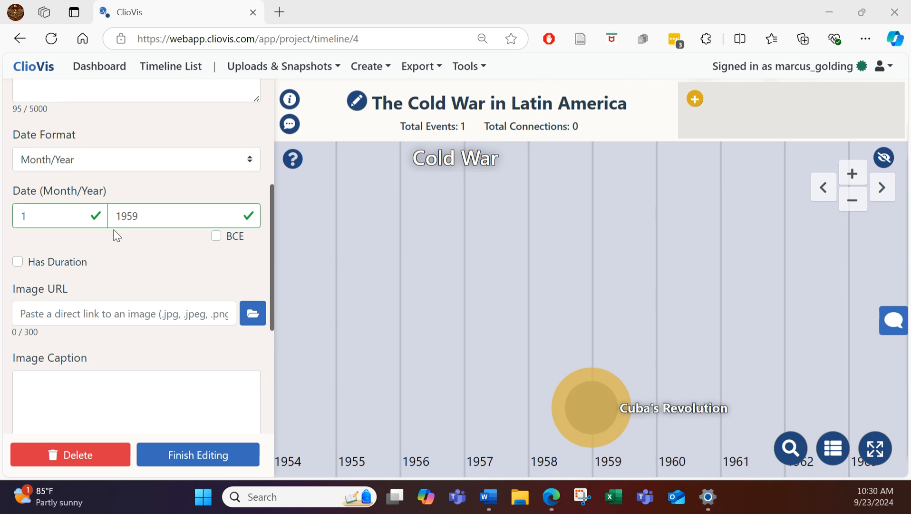
scroll(124, 221, "down", 3)
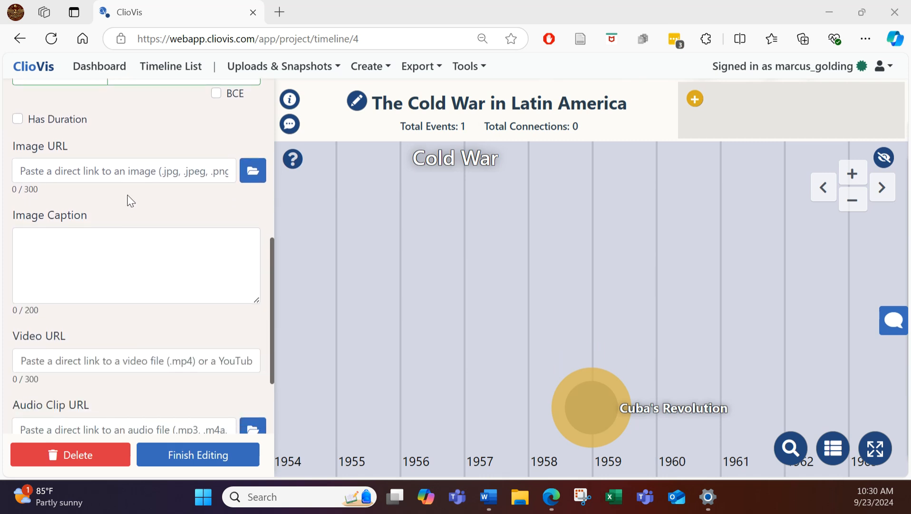
scroll(126, 190, "down", 2)
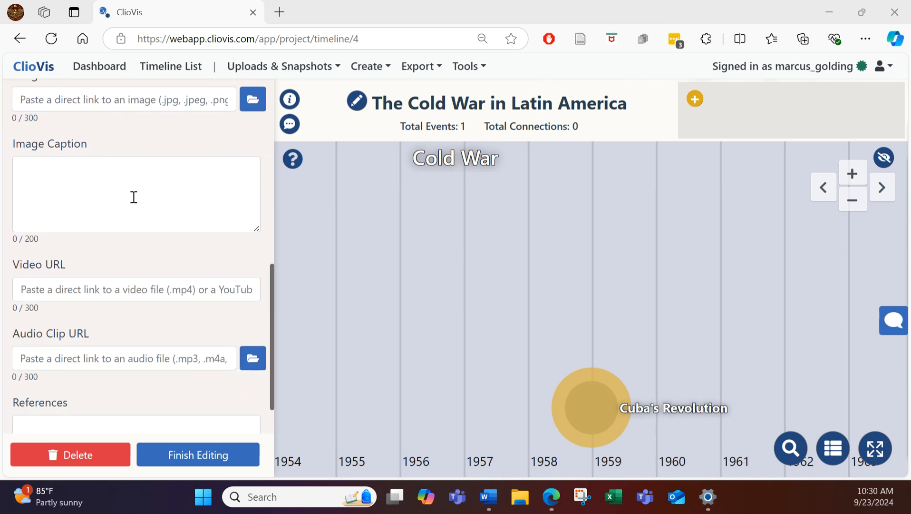
scroll(115, 200, "down", 2)
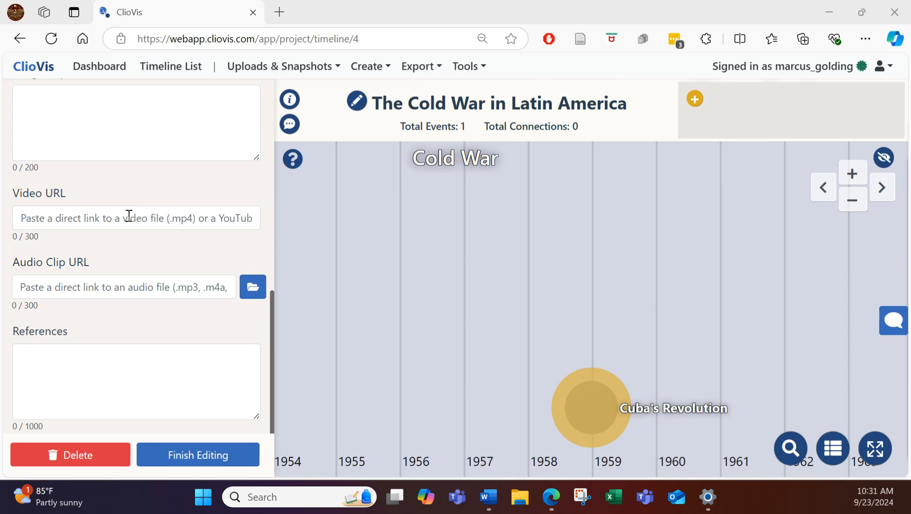
scroll(129, 216, "down", 1)
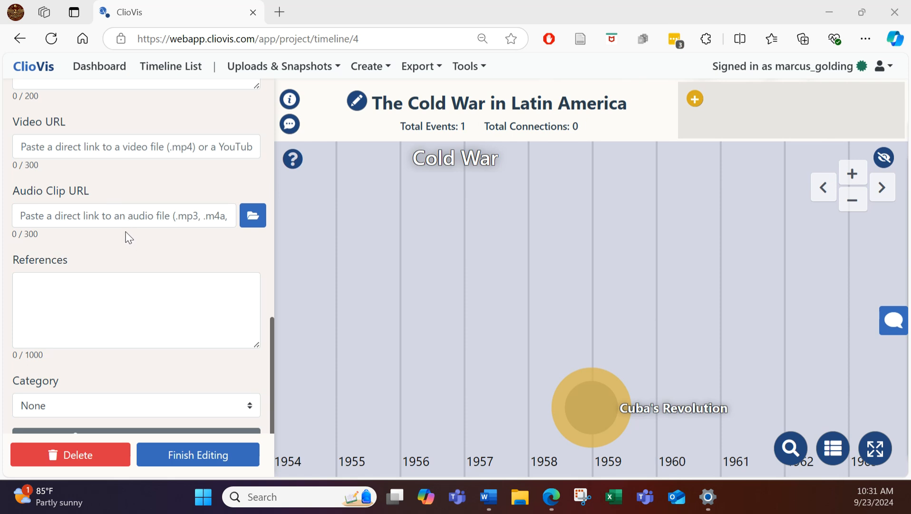
scroll(137, 233, "up", 1)
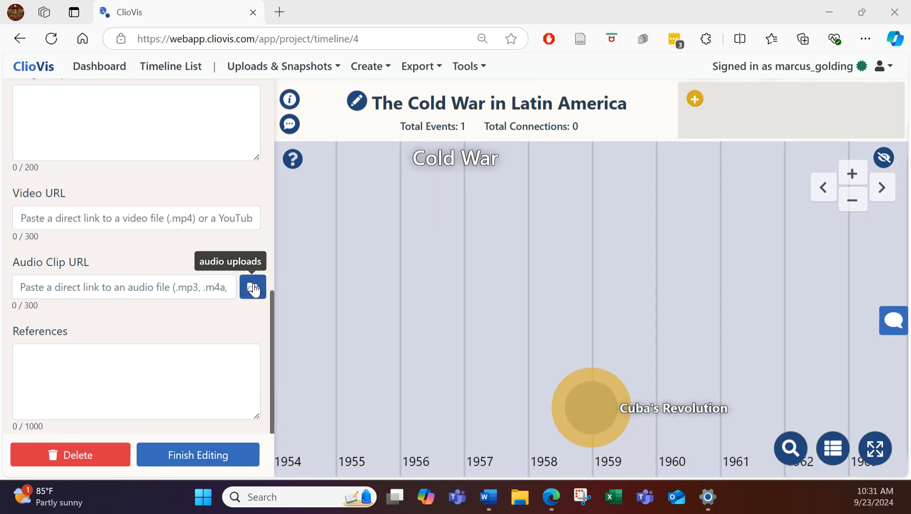
scroll(220, 293, "down", 2)
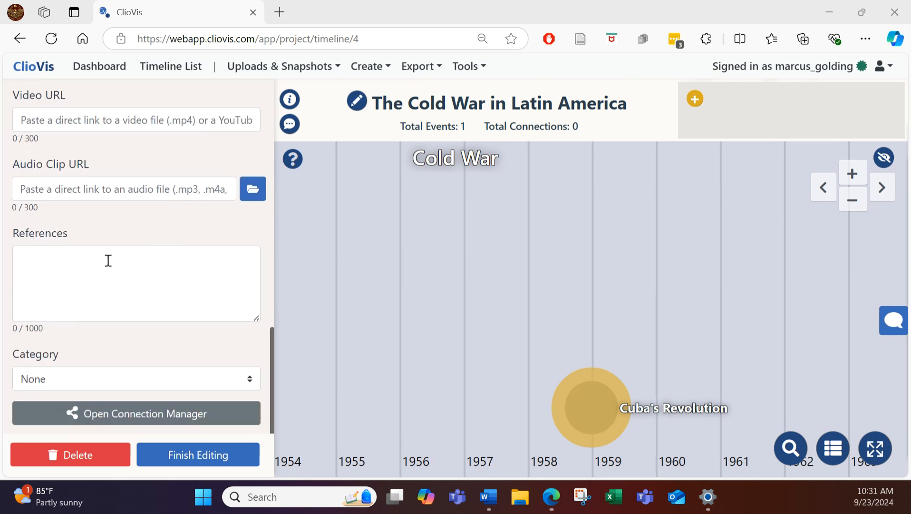
left_click(55, 261)
- Create a category named "Socialism" in the second-darkest orange-red shade
left_click(695, 100)
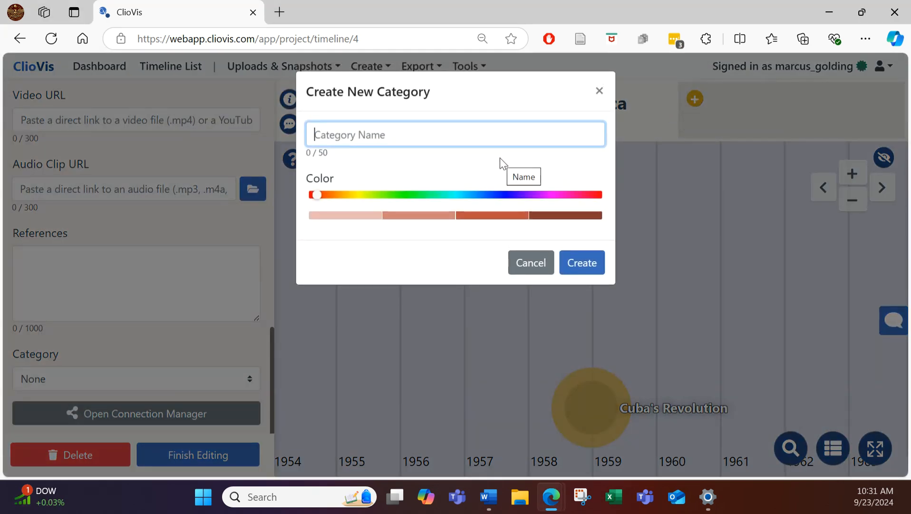
left_click(482, 220)
left_click(360, 136)
type("Socialism")
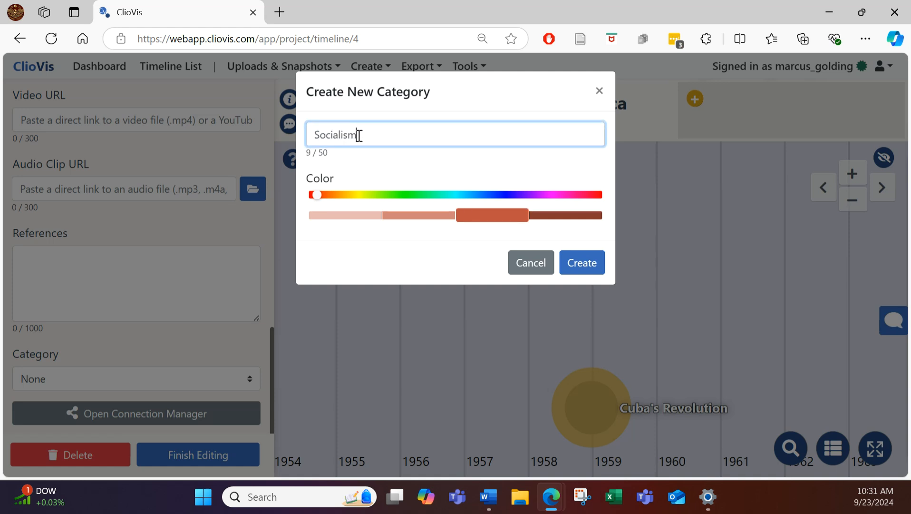
left_click(581, 265)
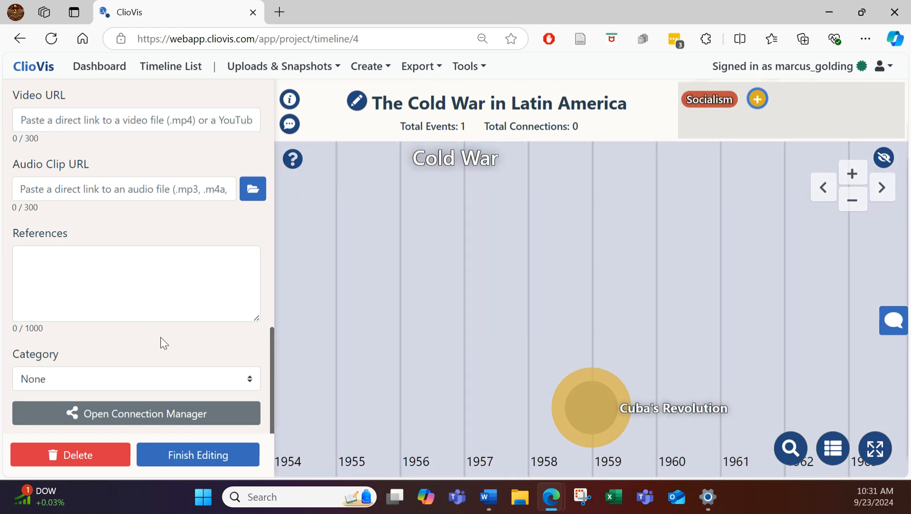
- Assign the Socialism category to the Cuba's Revolution event and finish editing it
left_click(145, 380)
left_click(118, 424)
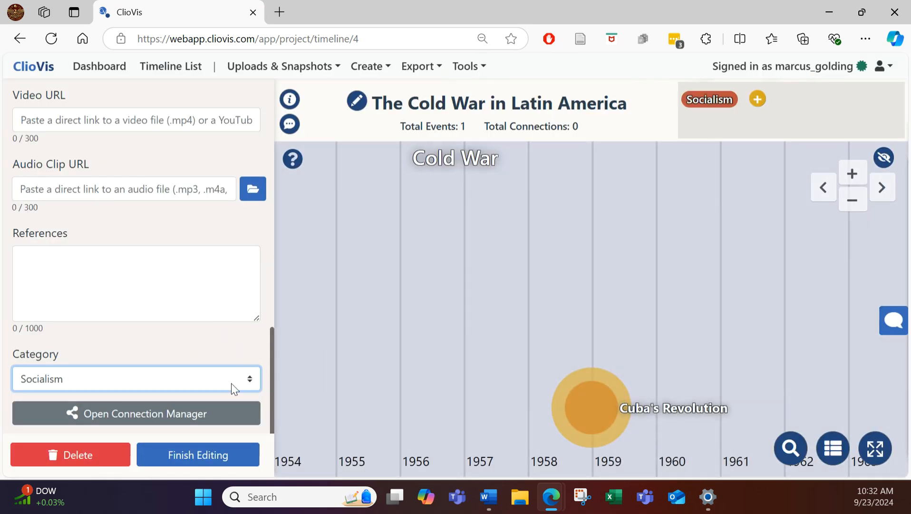
left_click(193, 457)
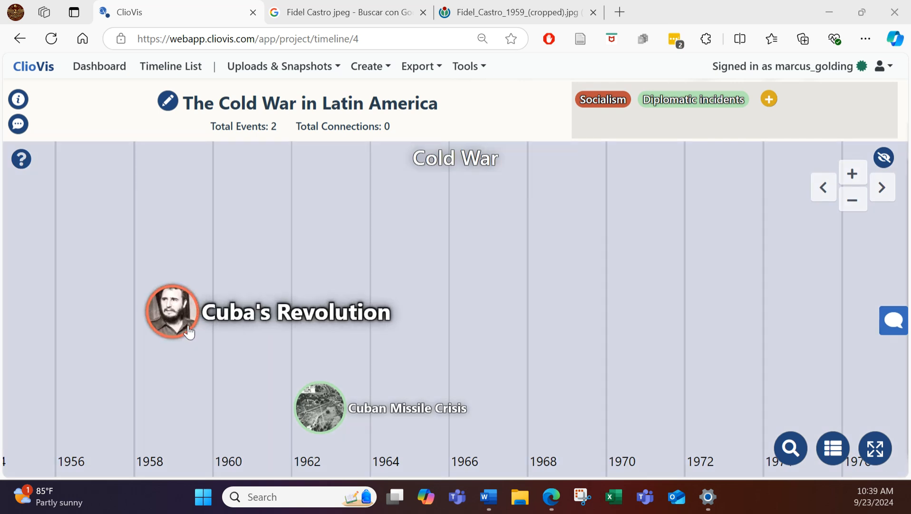
- Connect Cuba's Revolution to the Cuban Missile Crisis with the direction Forward, finish editing and close the connection's details
mouse_move(188, 331)
left_mouse_down()
mouse_move(260, 365)
mouse_move(187, 337)
left_mouse_up()
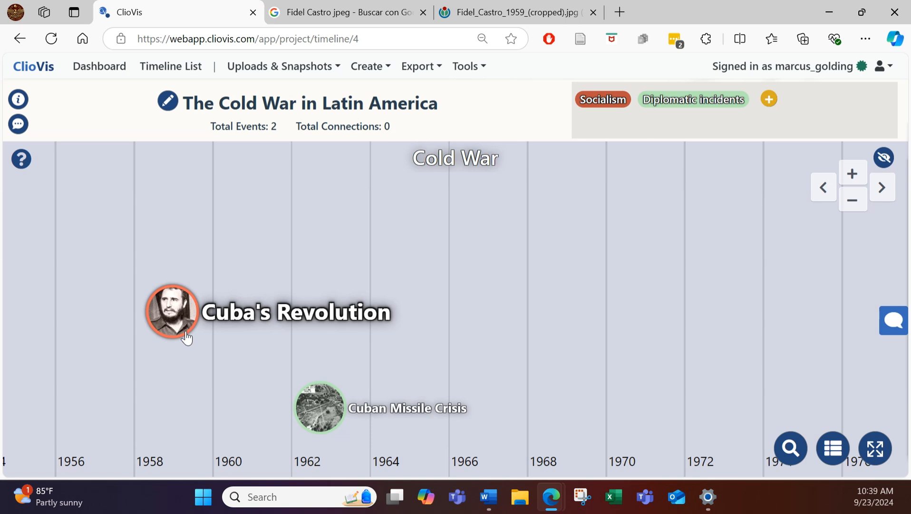
left_click_drag(187, 338, 296, 398)
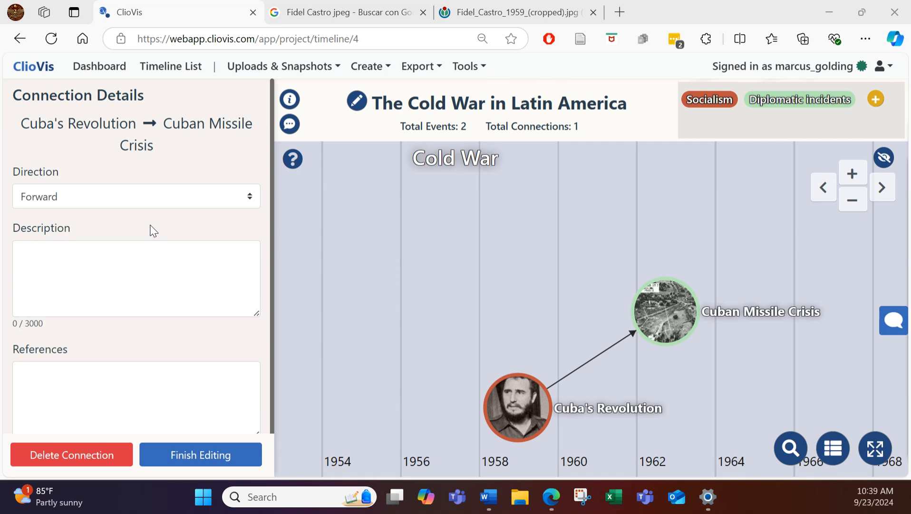
left_click(167, 205)
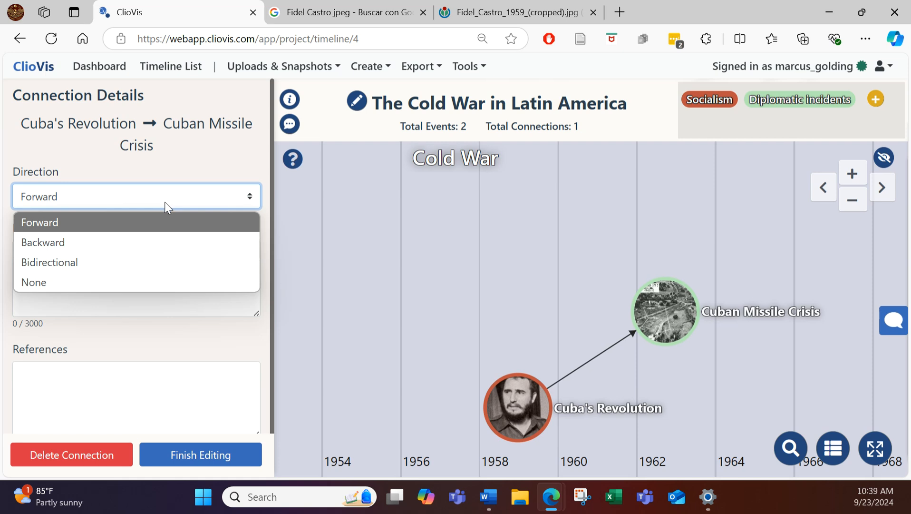
left_click(149, 227)
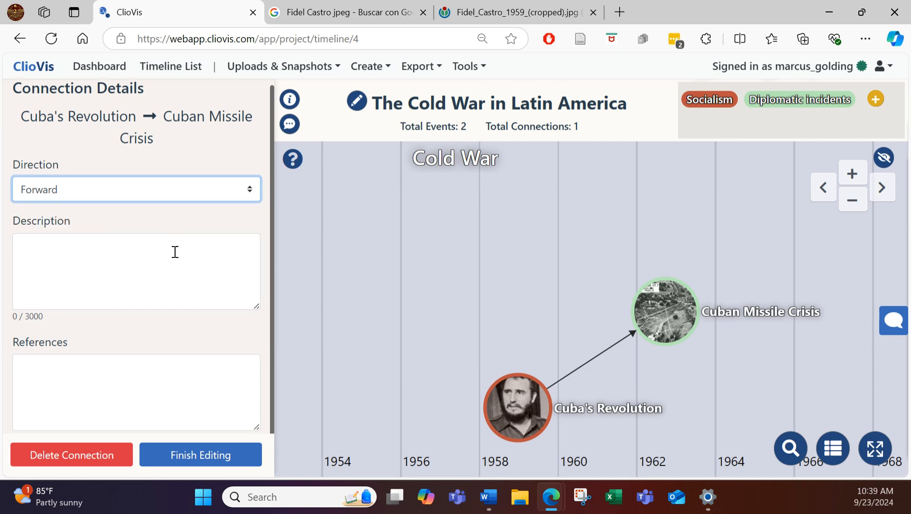
scroll(175, 251, "down", 1)
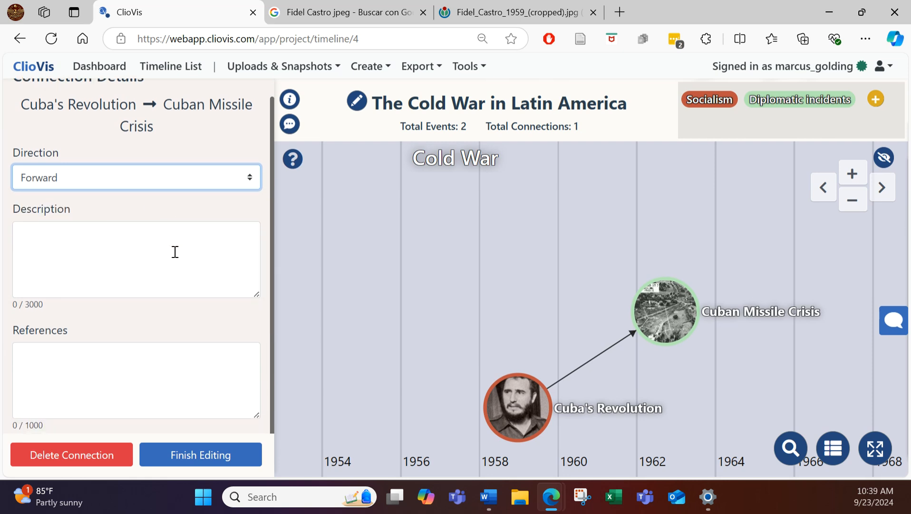
left_click(213, 457)
left_click(106, 456)
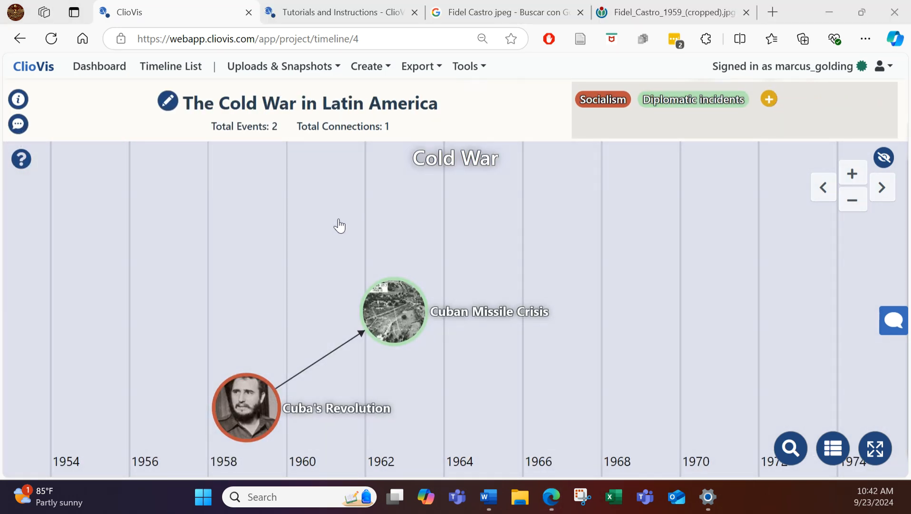
- Look through the timeline's help topics and its description box, then close them
left_click_drag(293, 228, 323, 227)
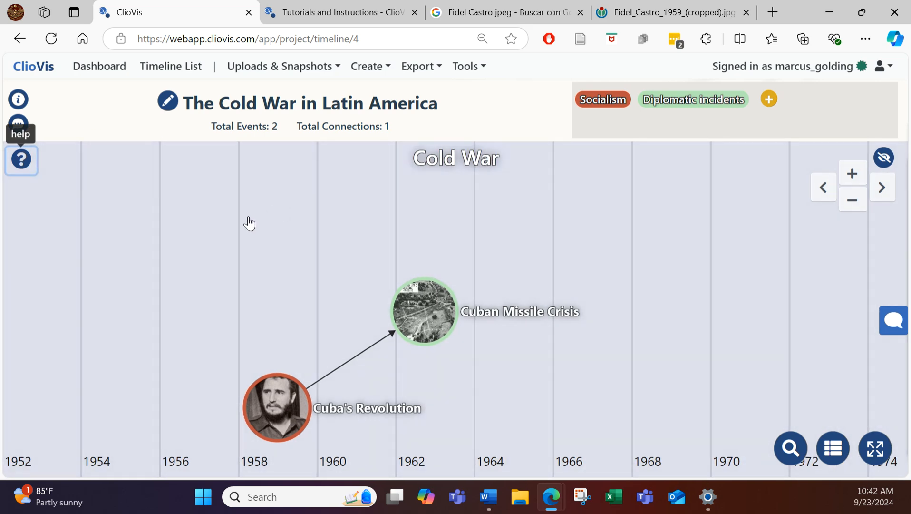
left_click(21, 160)
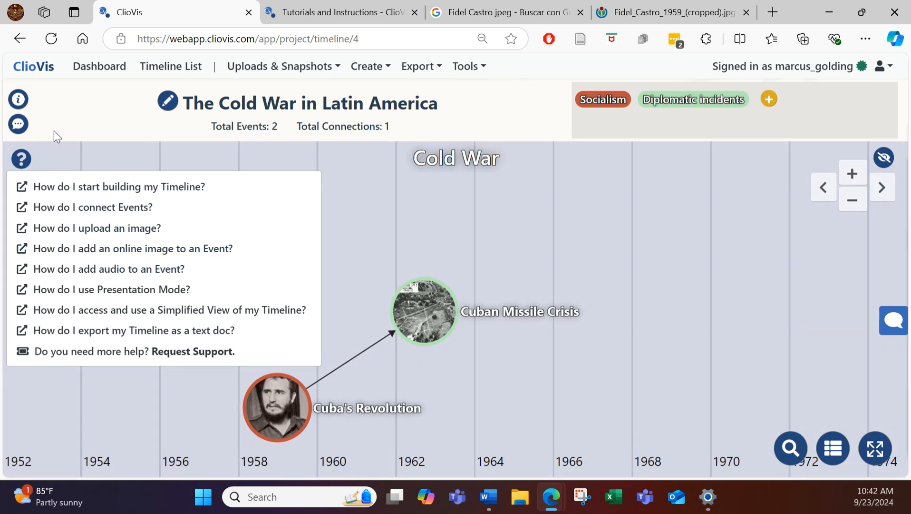
left_click(19, 100)
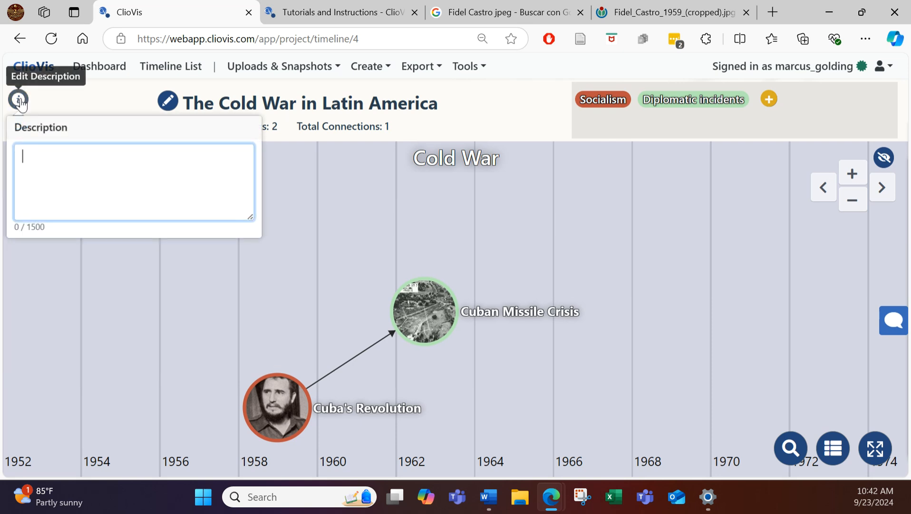
left_click(20, 100)
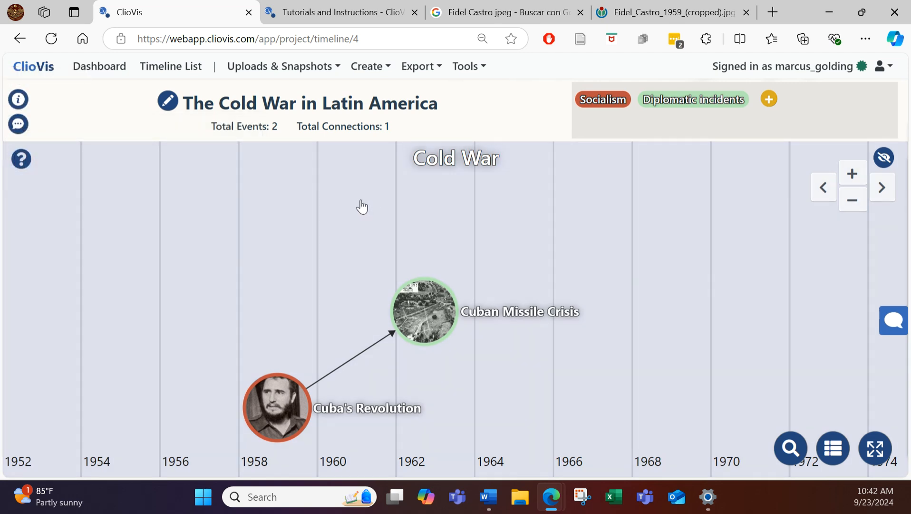